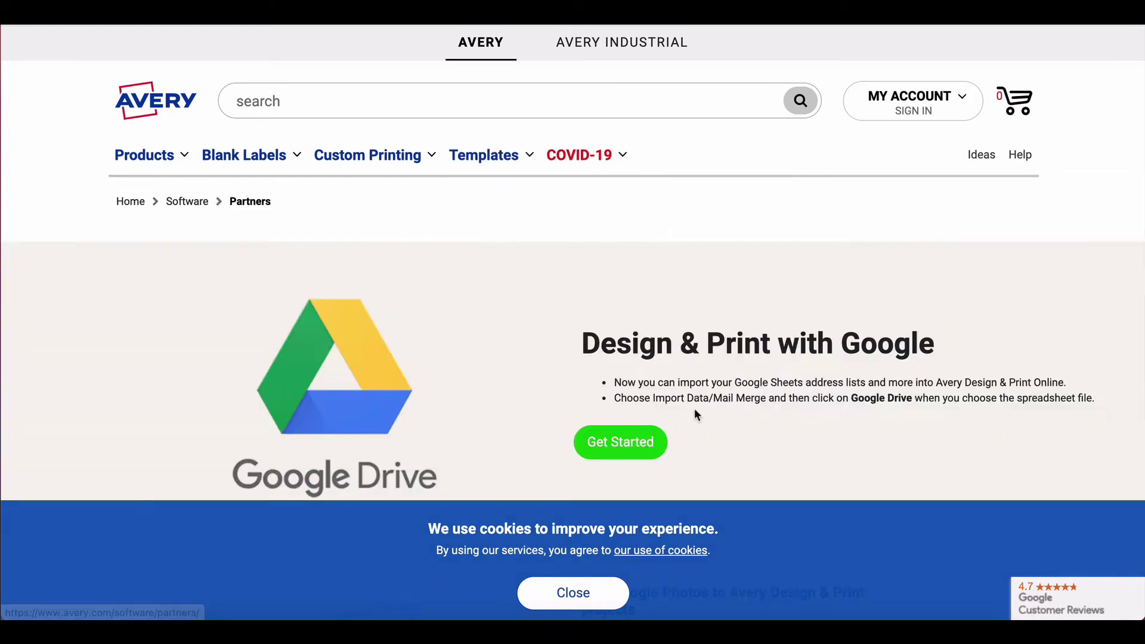
- Open the template chooser and locate 5160 Easy Peel Address Labels in Featured Templates
left_click(649, 448)
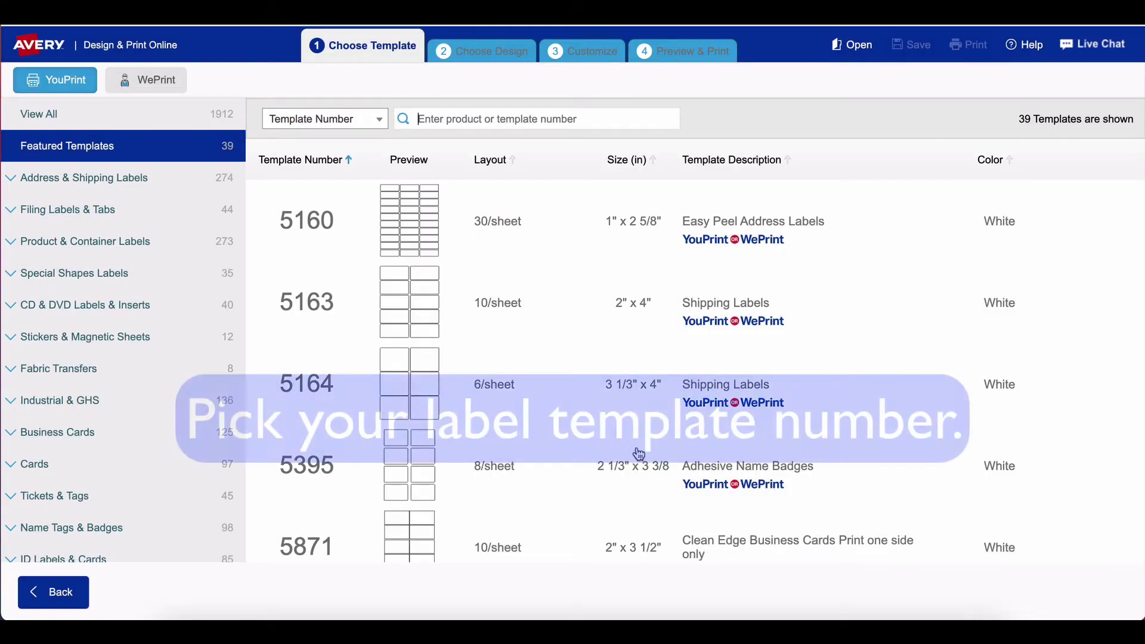
scroll(316, 233, "down", 1)
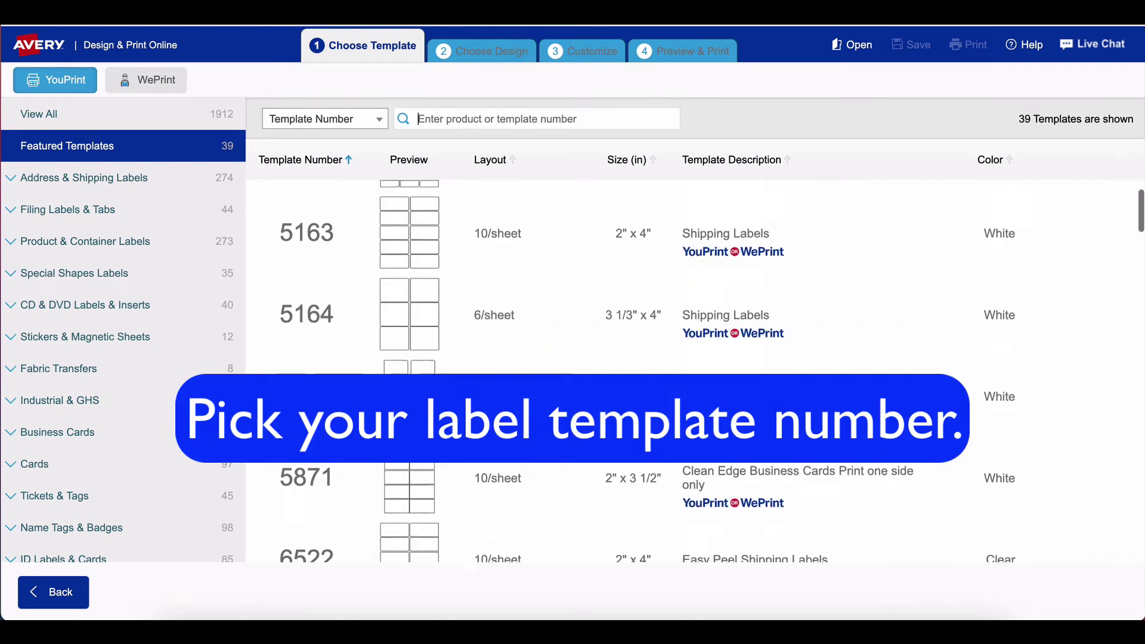
scroll(316, 233, "up", 1)
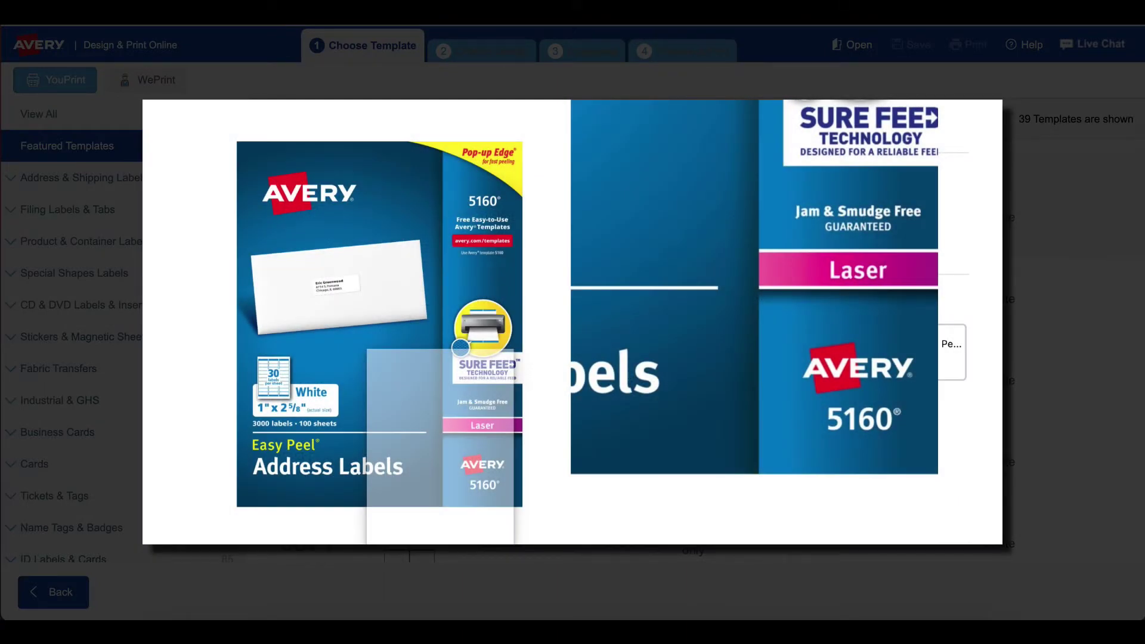
scroll(323, 233, "down", 5)
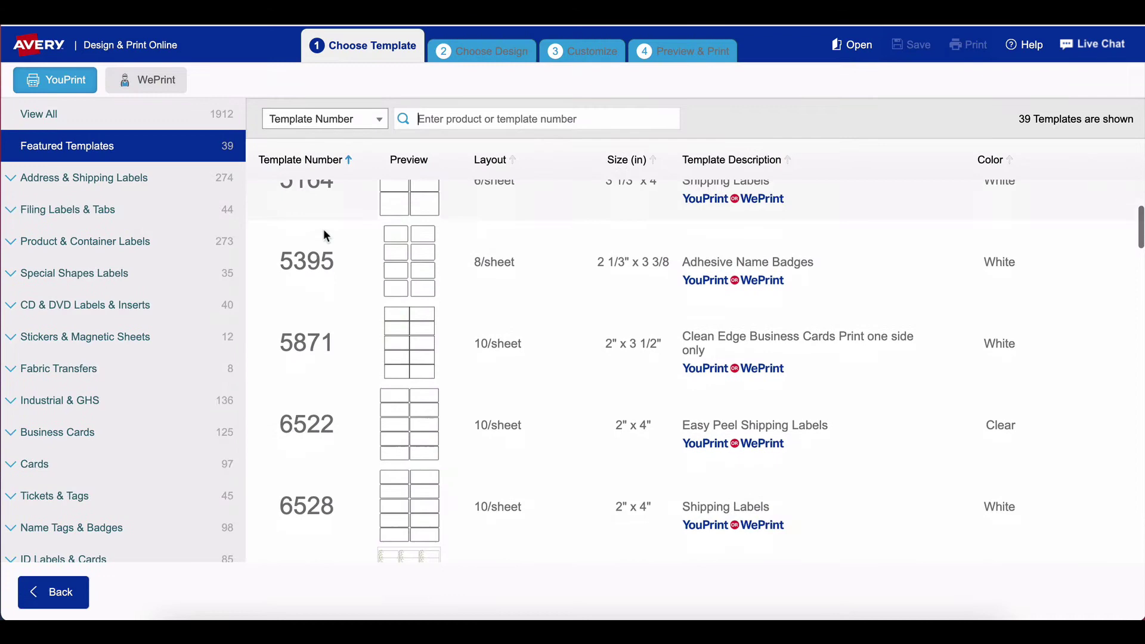
scroll(324, 231, "down", 8)
scroll(324, 231, "up", 9)
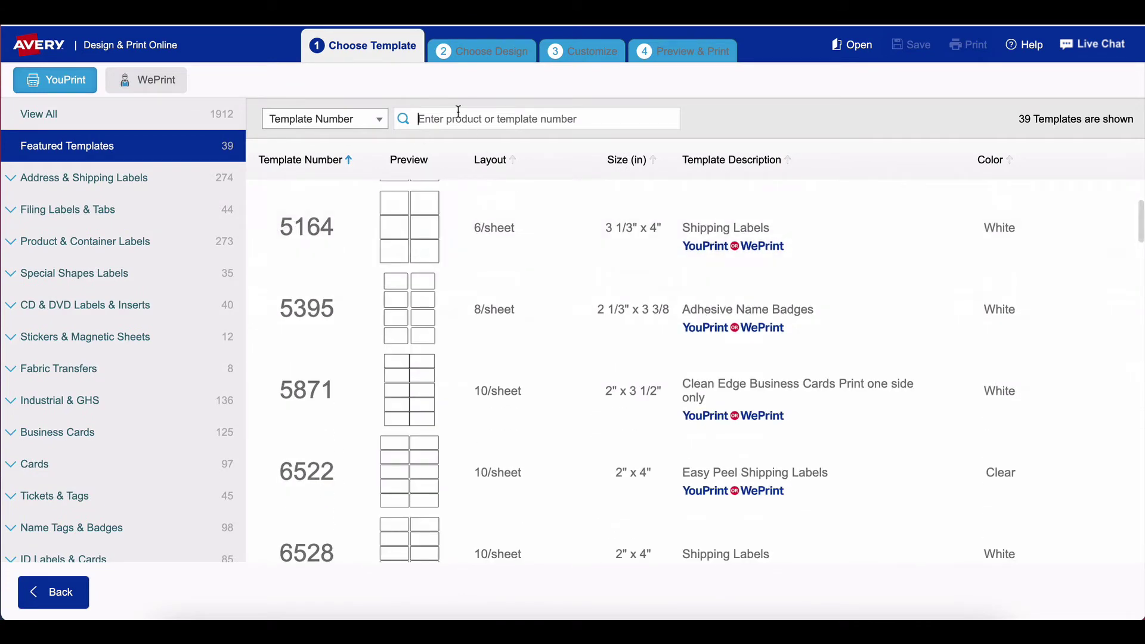
scroll(461, 230, "up", 3)
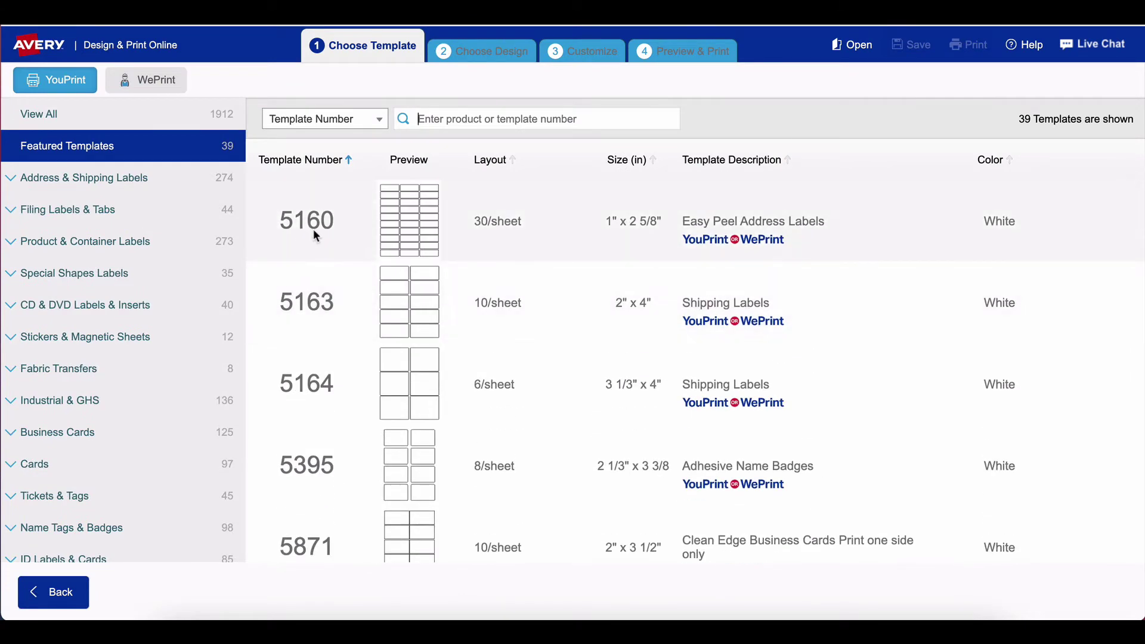
mouse_move(309, 230)
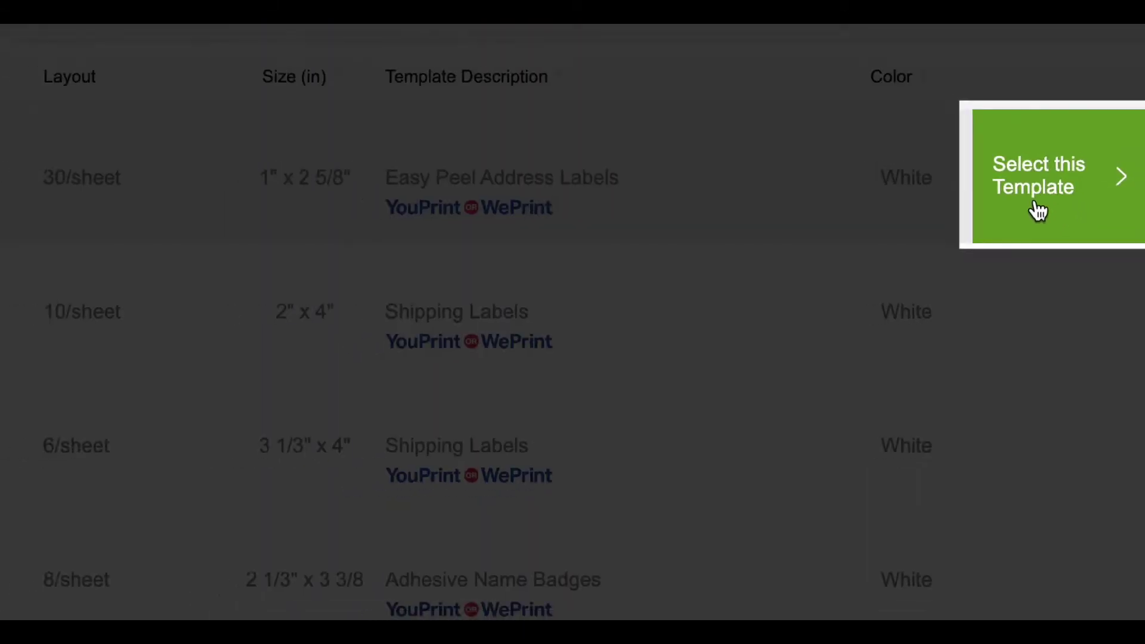
- Select template 5160 and start from the blank design in the Customize editor
left_click(1037, 206)
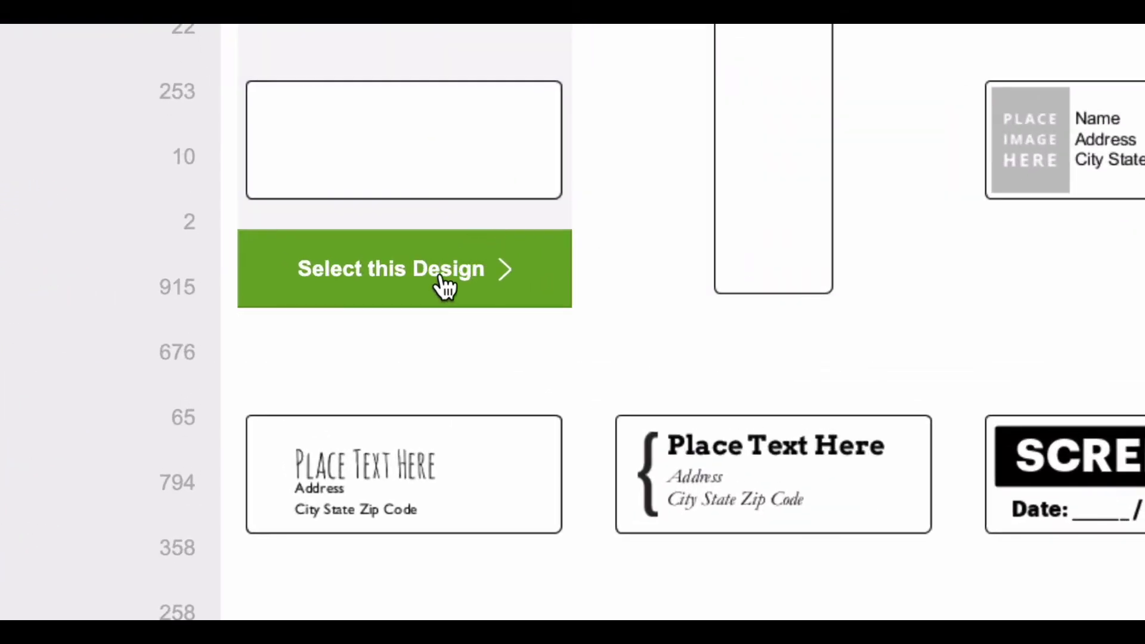
left_click(421, 285)
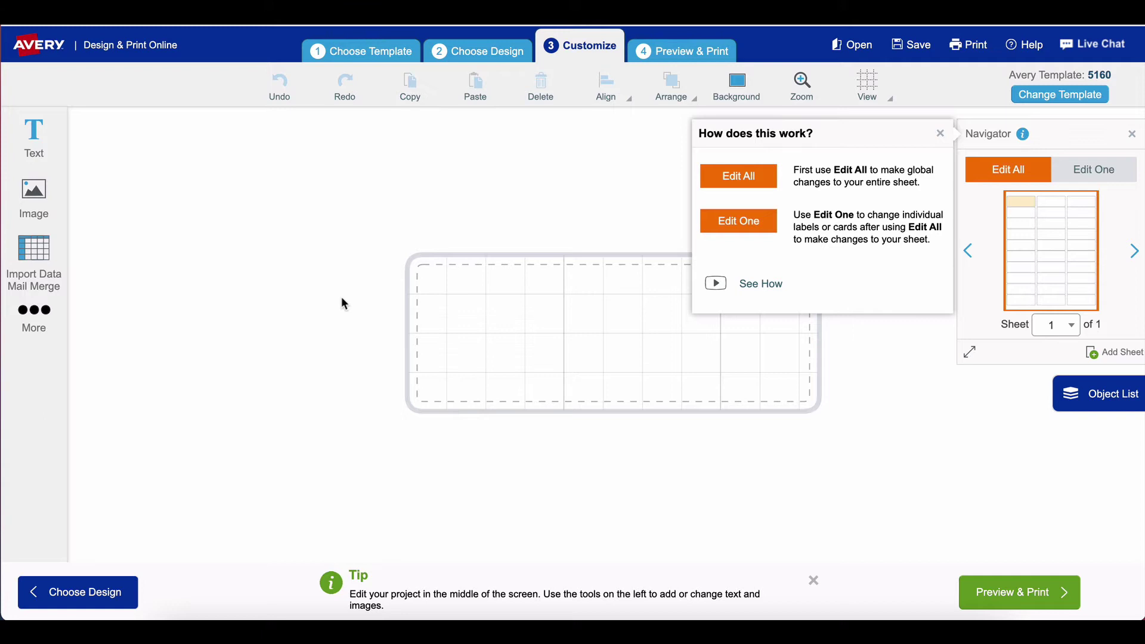
- Dismiss the tips popup and start an Import Data mail merge to choose a spreadsheet
left_click(341, 298)
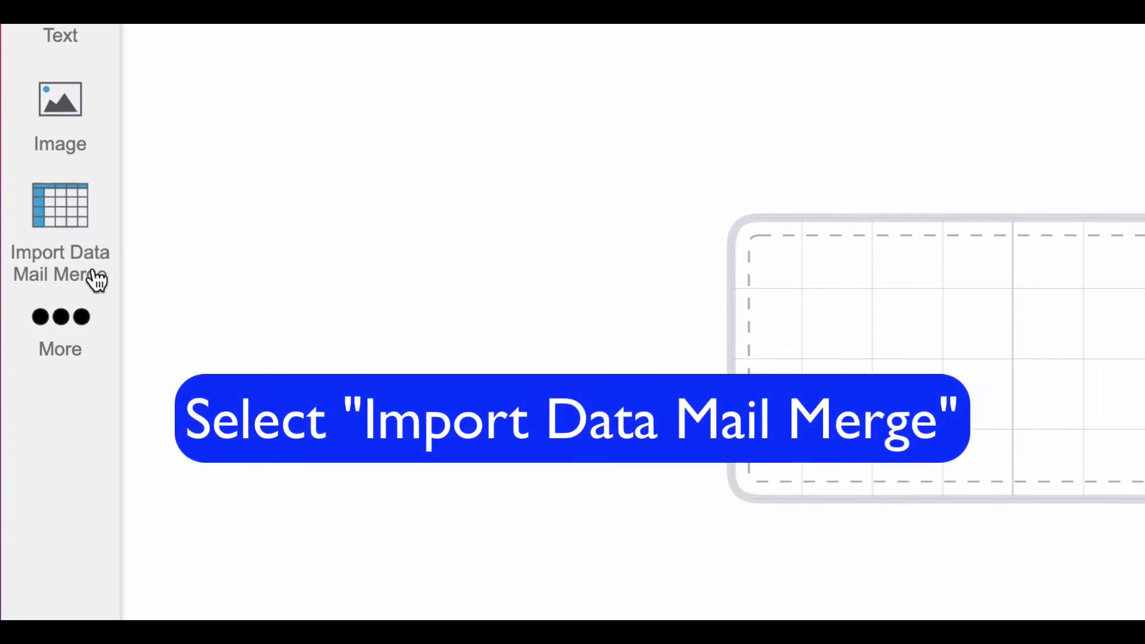
left_click(93, 278)
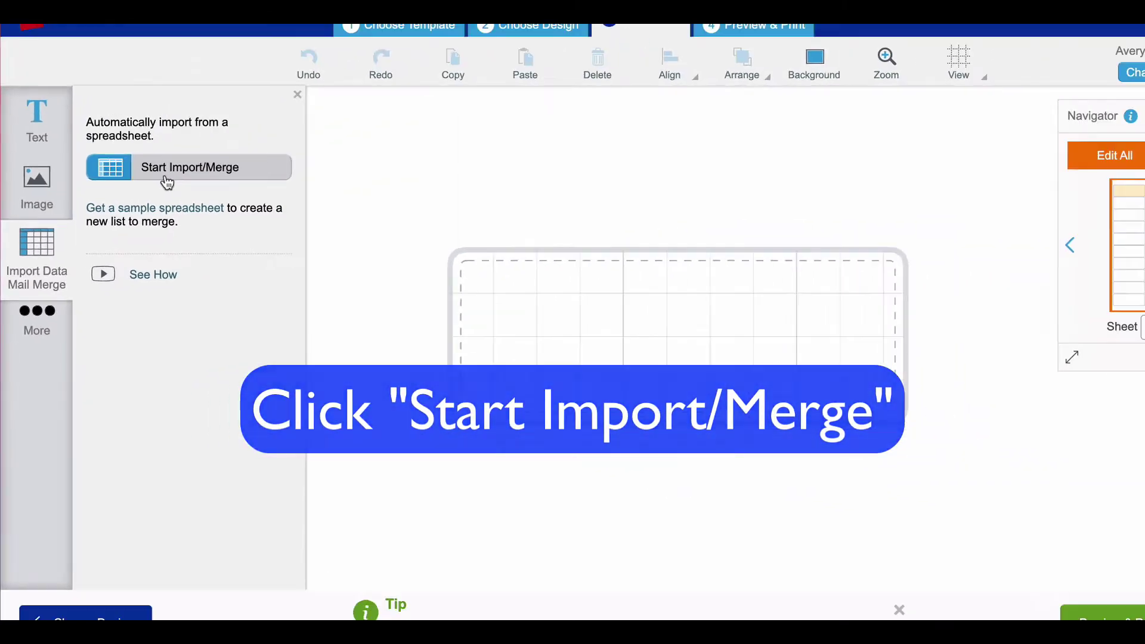
left_click(269, 103)
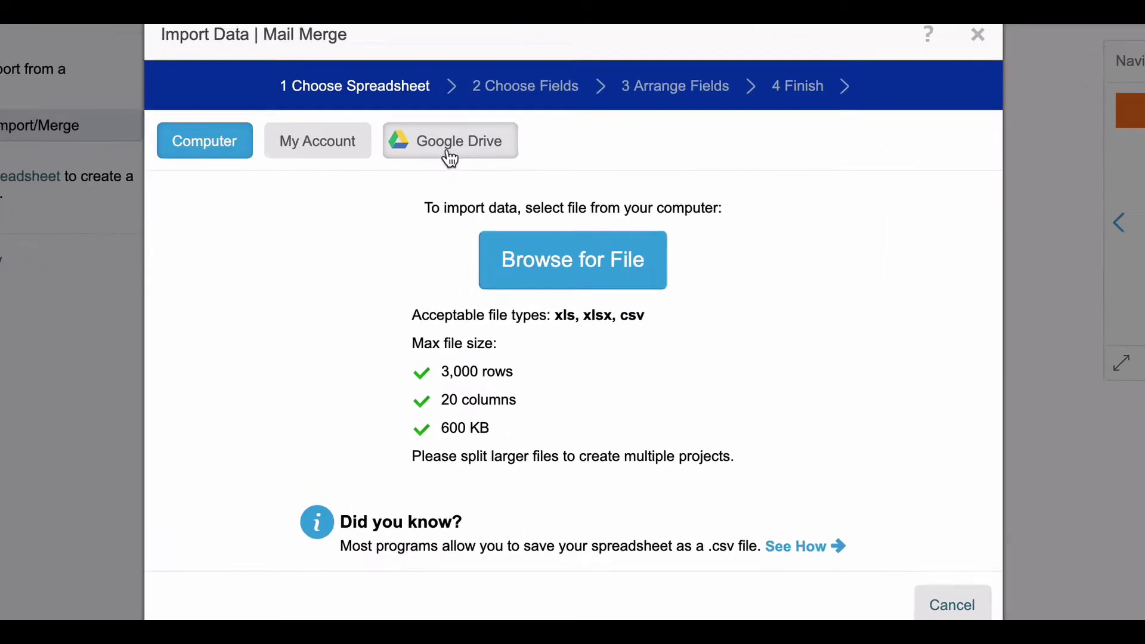
- Link Google Drive by signing in with a Google account and allowing Avery access
left_click(446, 152)
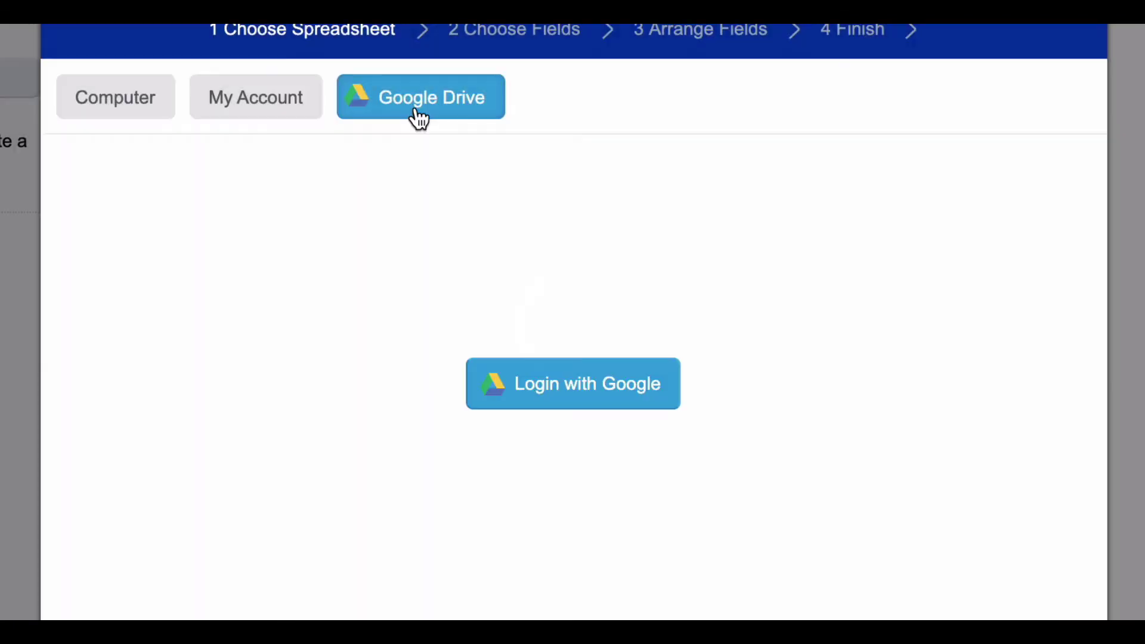
left_click(592, 399)
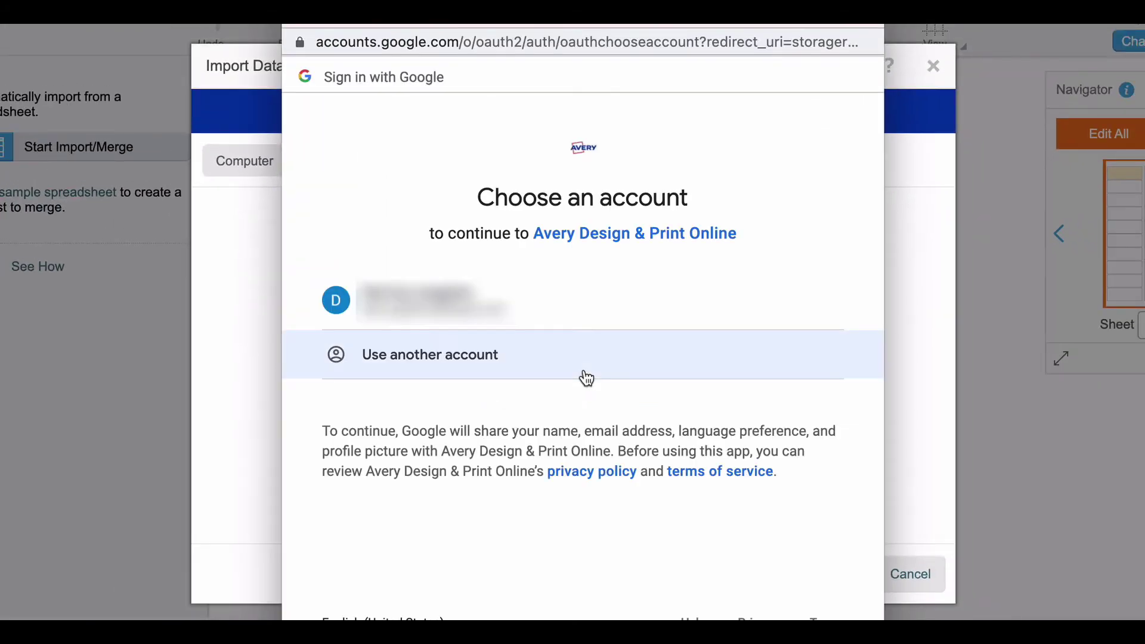
left_click(498, 321)
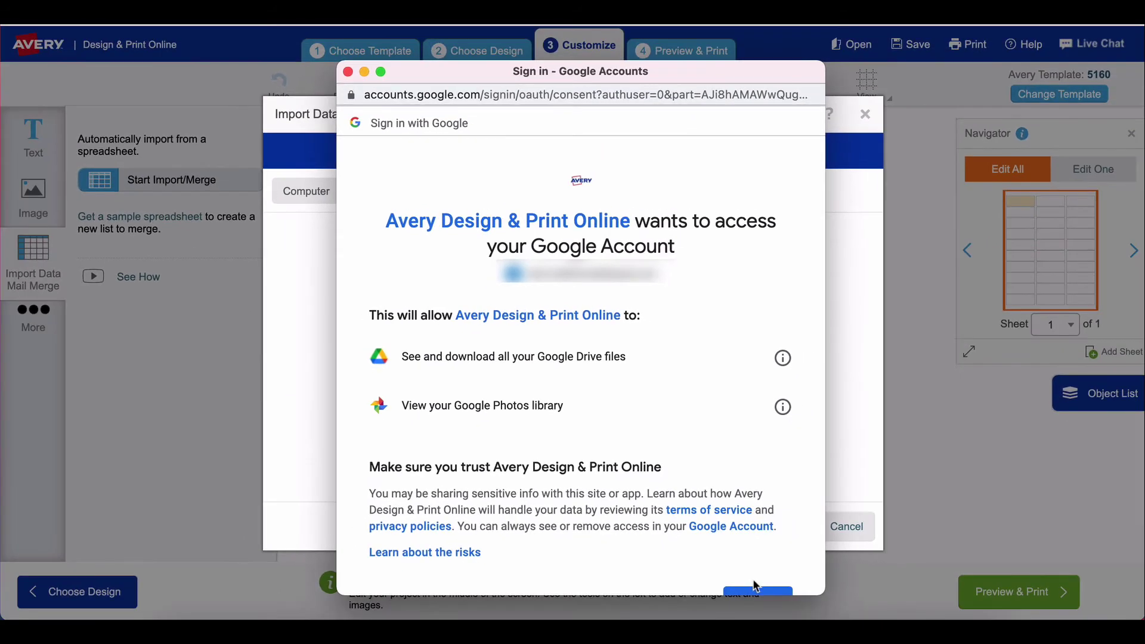
left_click(756, 589)
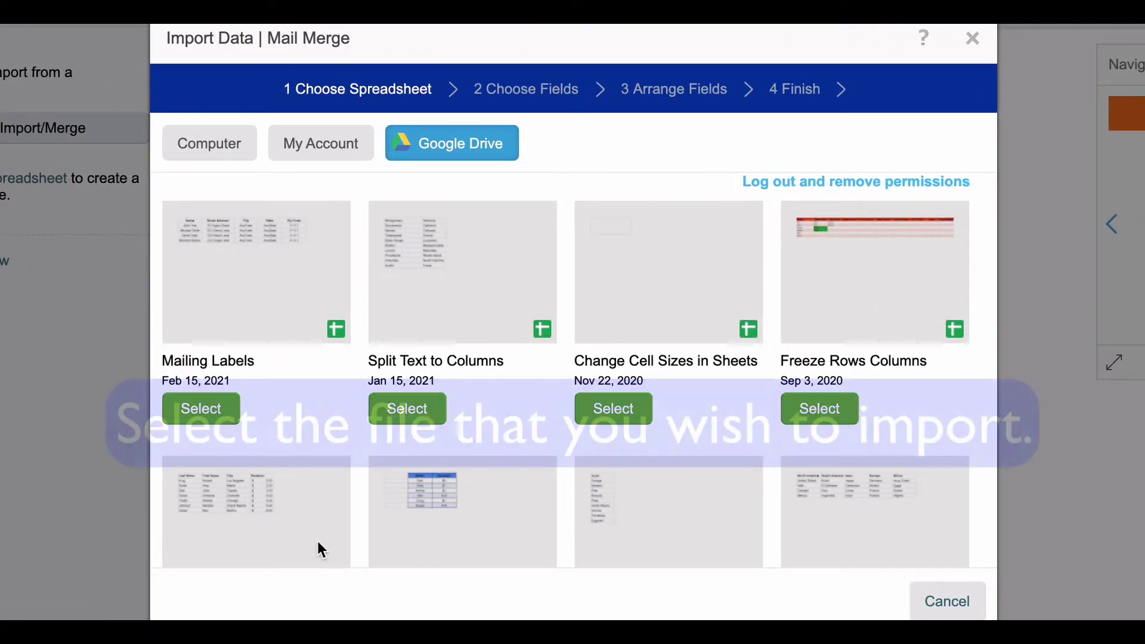
- Import the Mailing Labels spreadsheet without its header row and continue to Arrange Fields
left_click(213, 400)
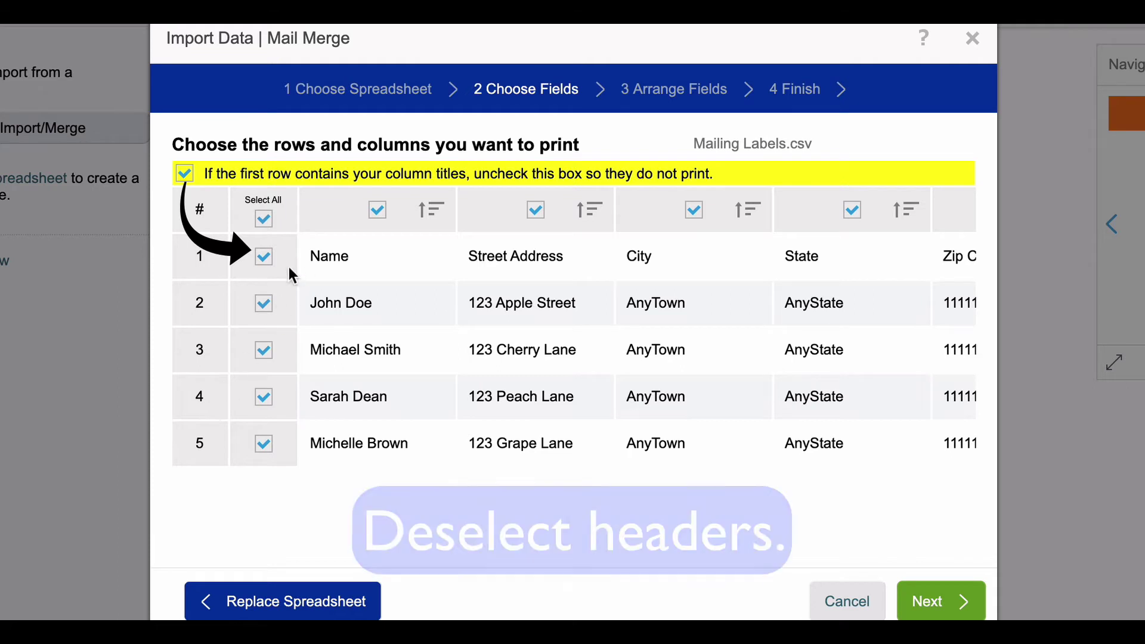
left_click(265, 259)
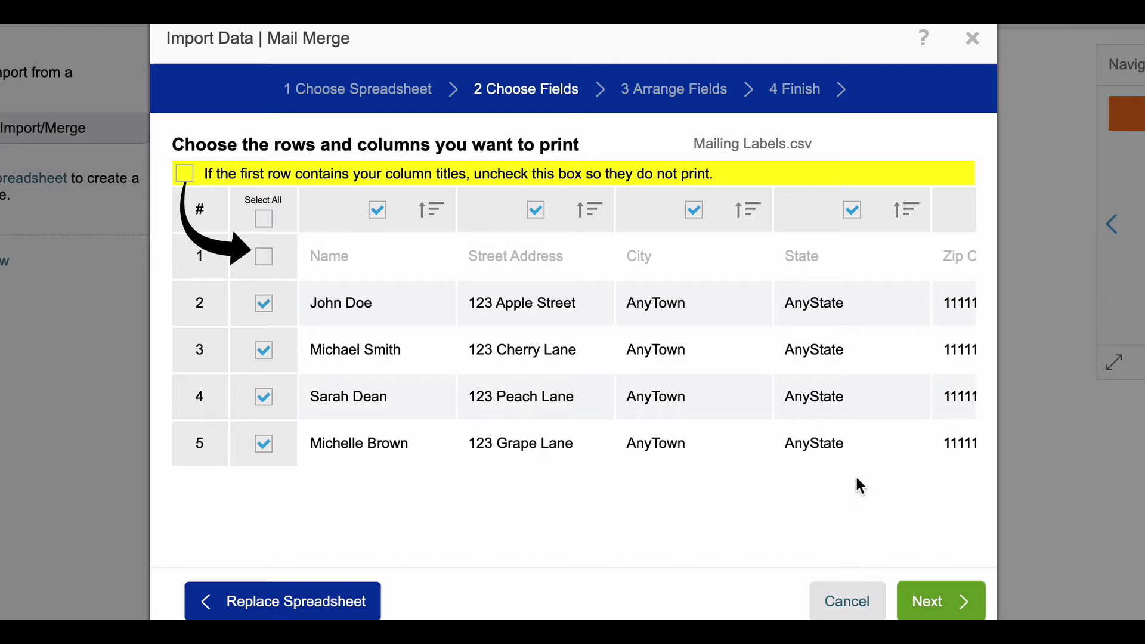
left_click(938, 598)
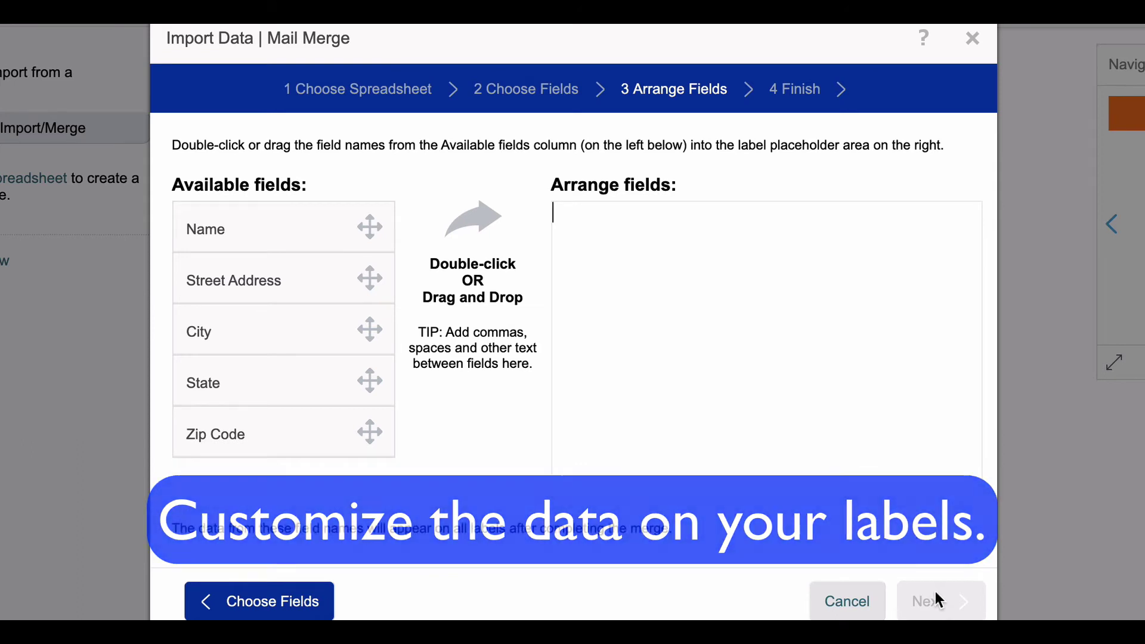
- Lay out Name, Street Address, and 'City, State Zip Code' lines on the label, then advance to Finish
left_click_drag(266, 241, 656, 263)
left_click_drag(245, 263, 691, 284)
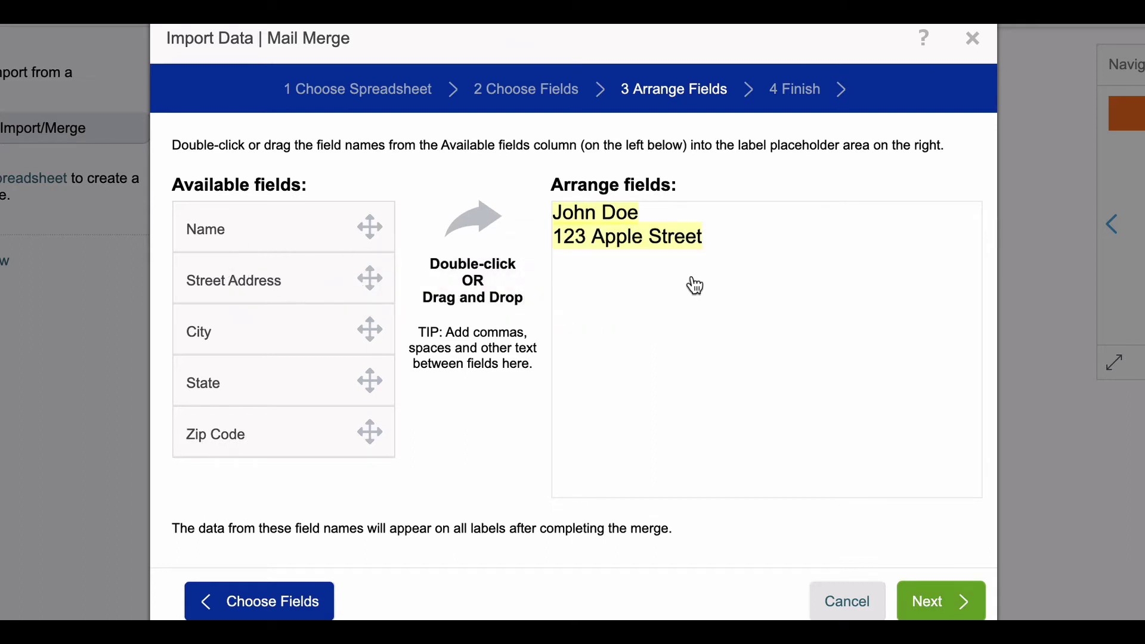
left_click_drag(245, 329, 698, 360)
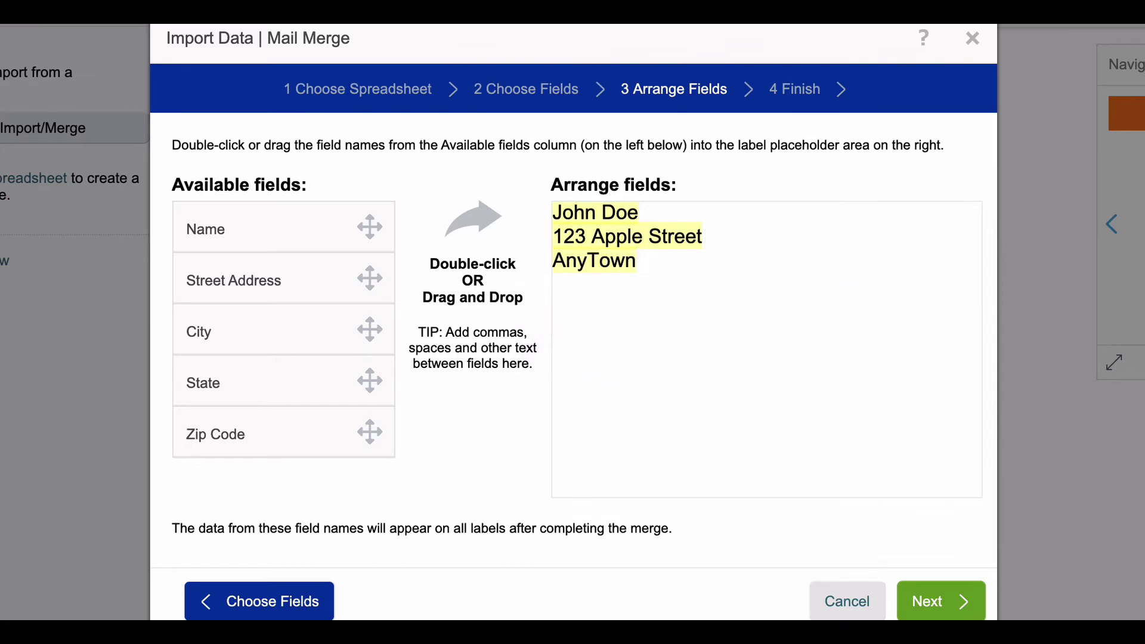
type(",")
left_click_drag(204, 381, 704, 276)
left_click_drag(230, 437, 819, 298)
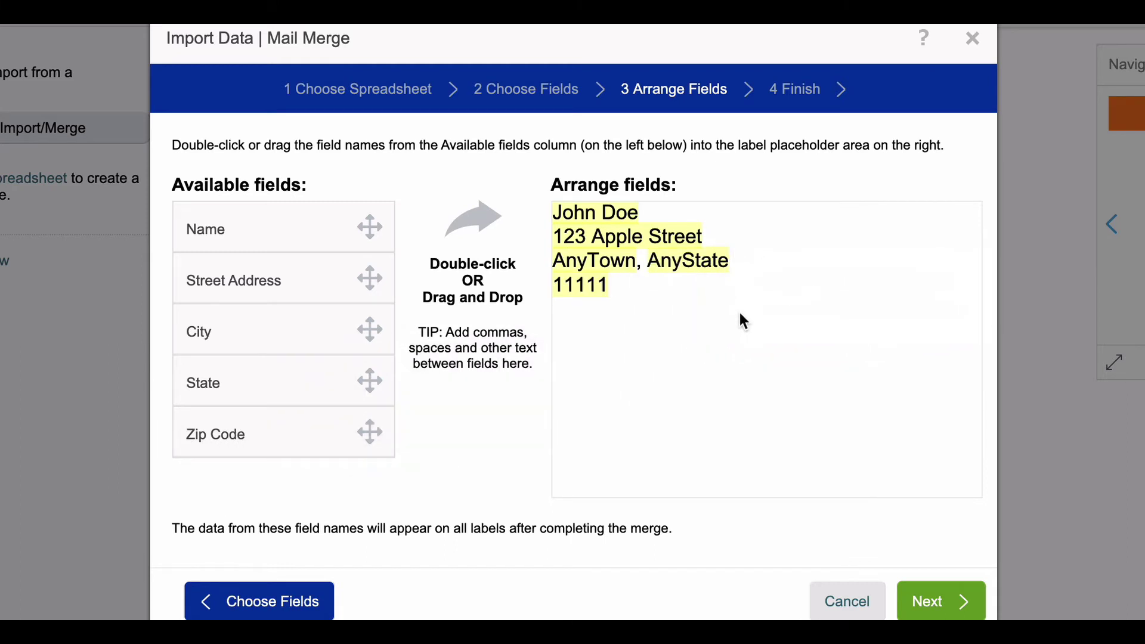
key("Left")
key("BackSpace")
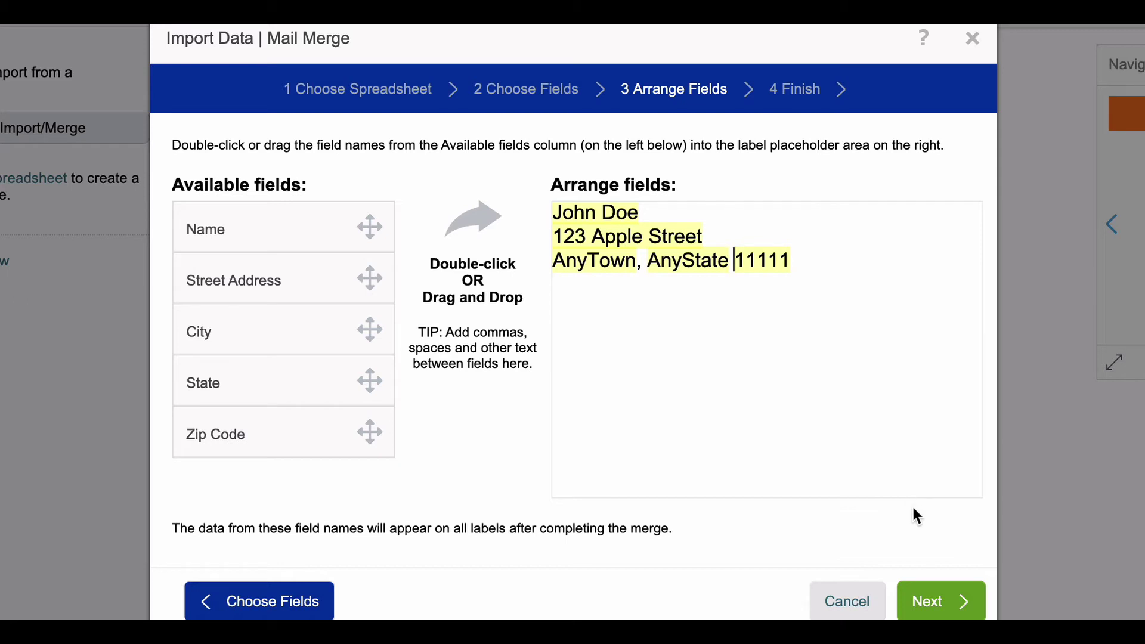
left_click(957, 601)
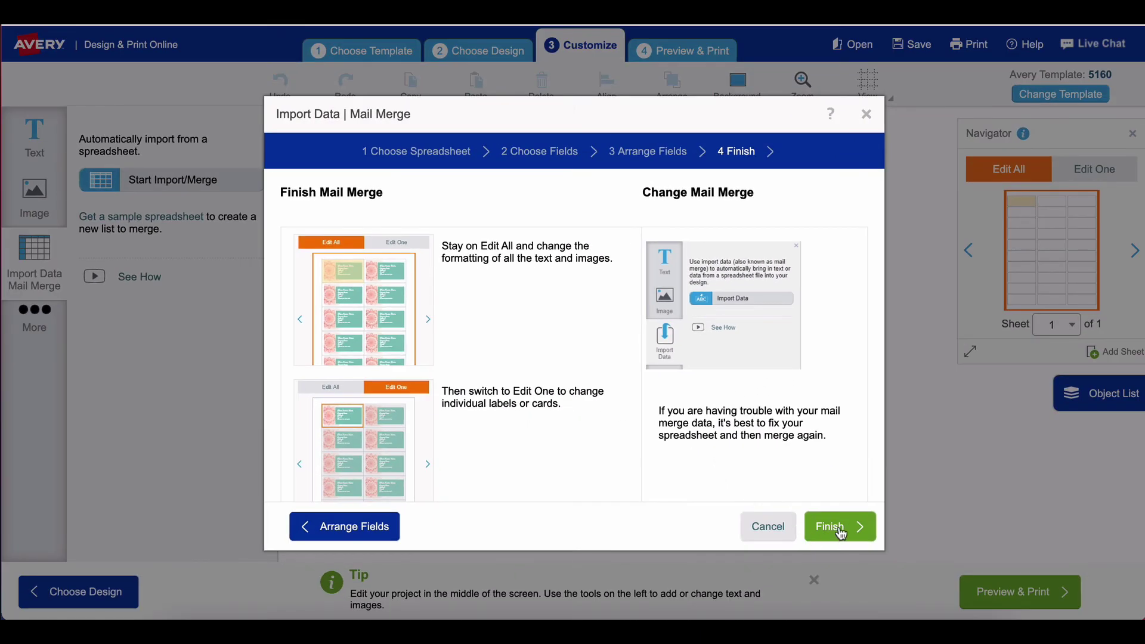
- Finish the mail merge and make the merged name line bold
left_click(840, 529)
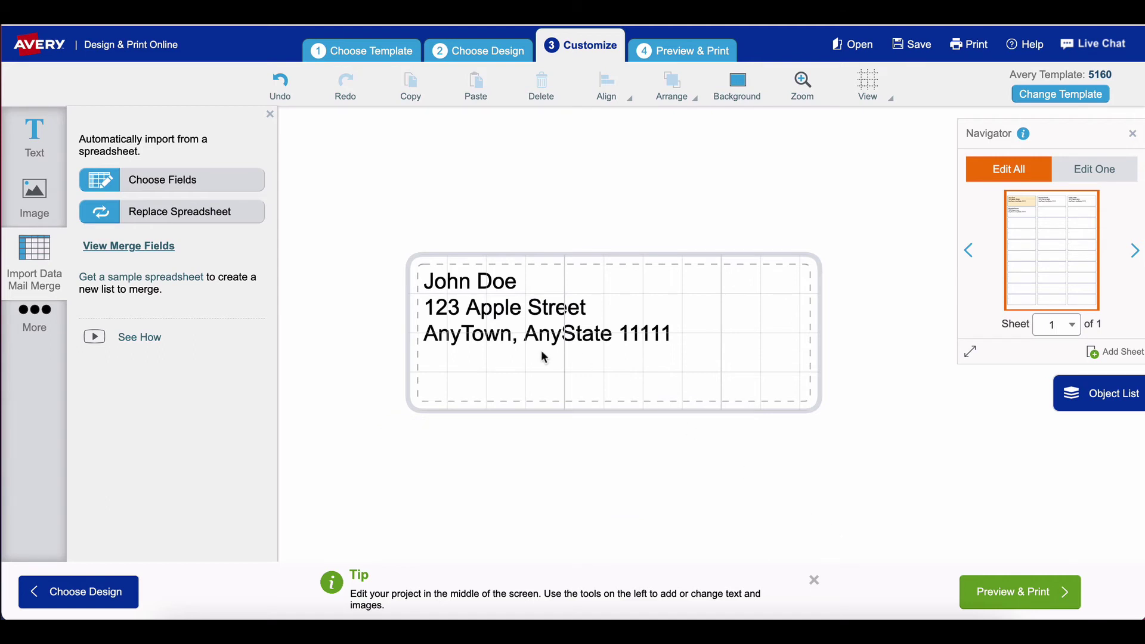
left_click(509, 291)
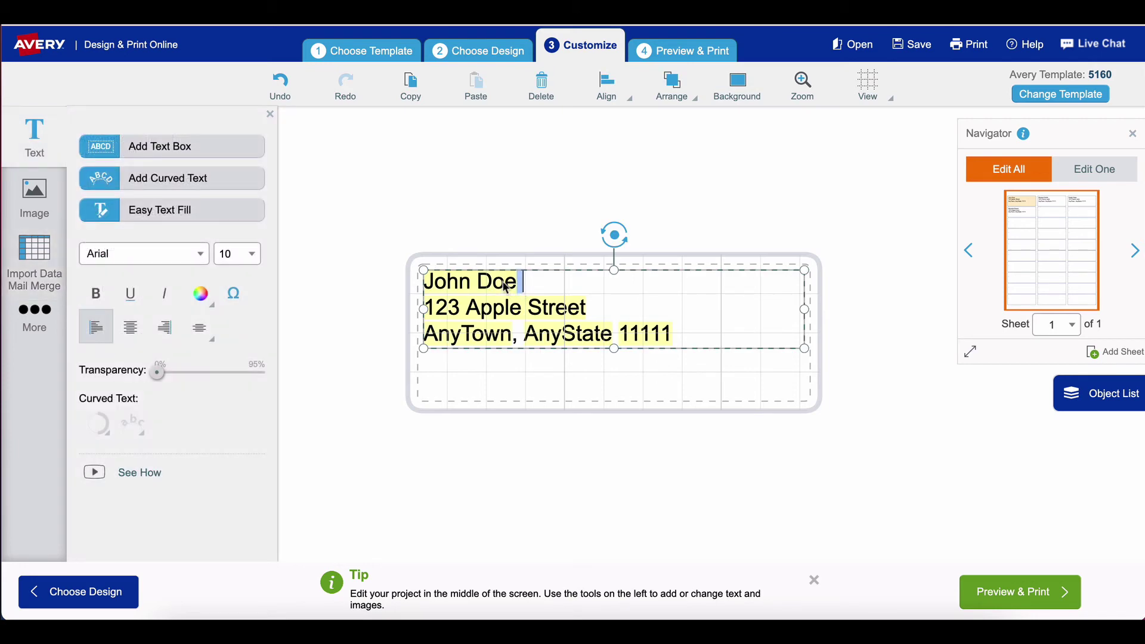
left_click_drag(518, 285, 422, 283)
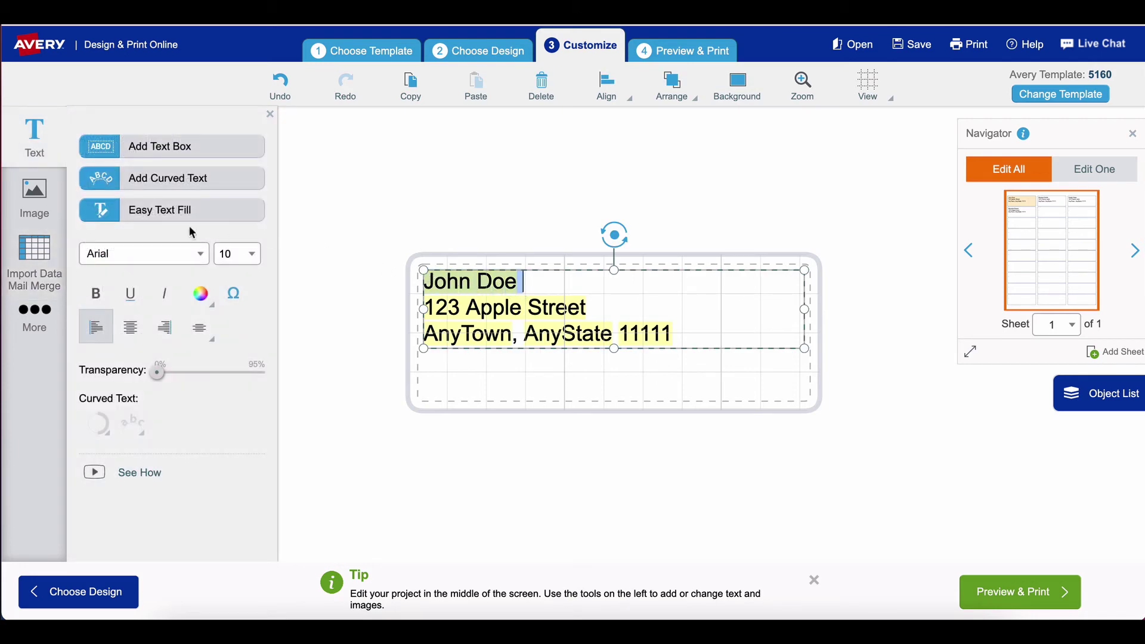
left_click(95, 292)
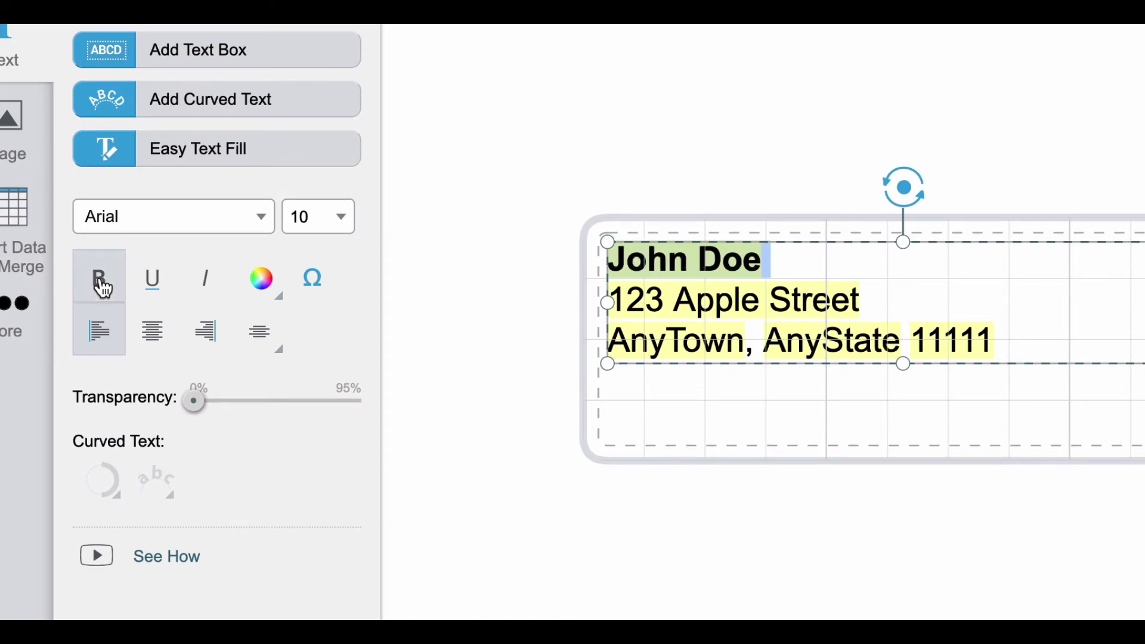
left_click(507, 388)
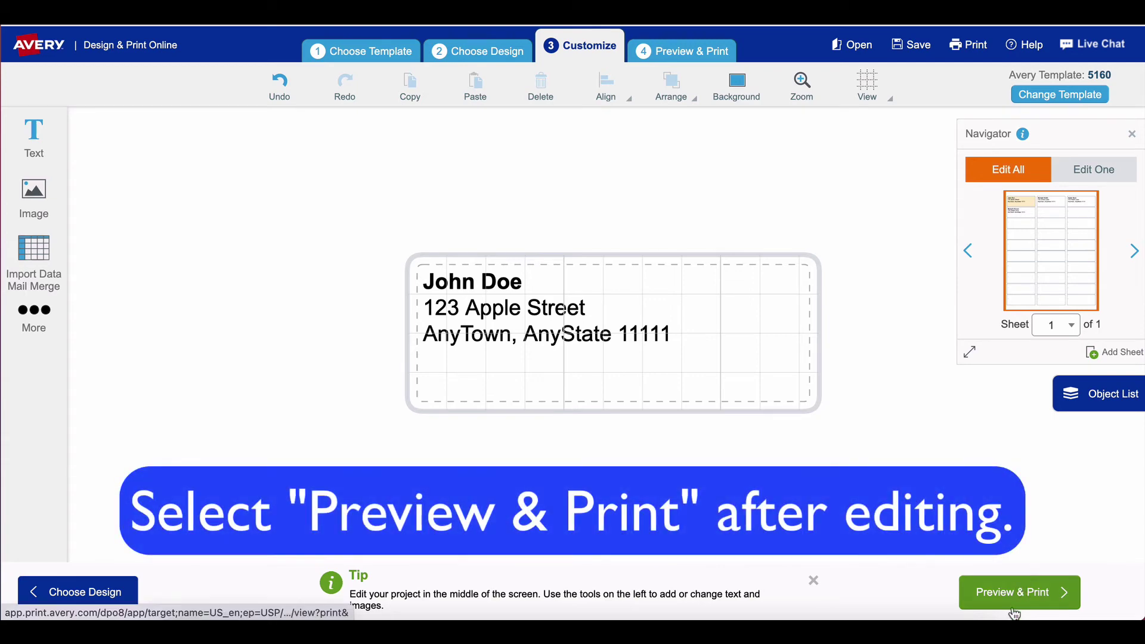
left_click(1009, 604)
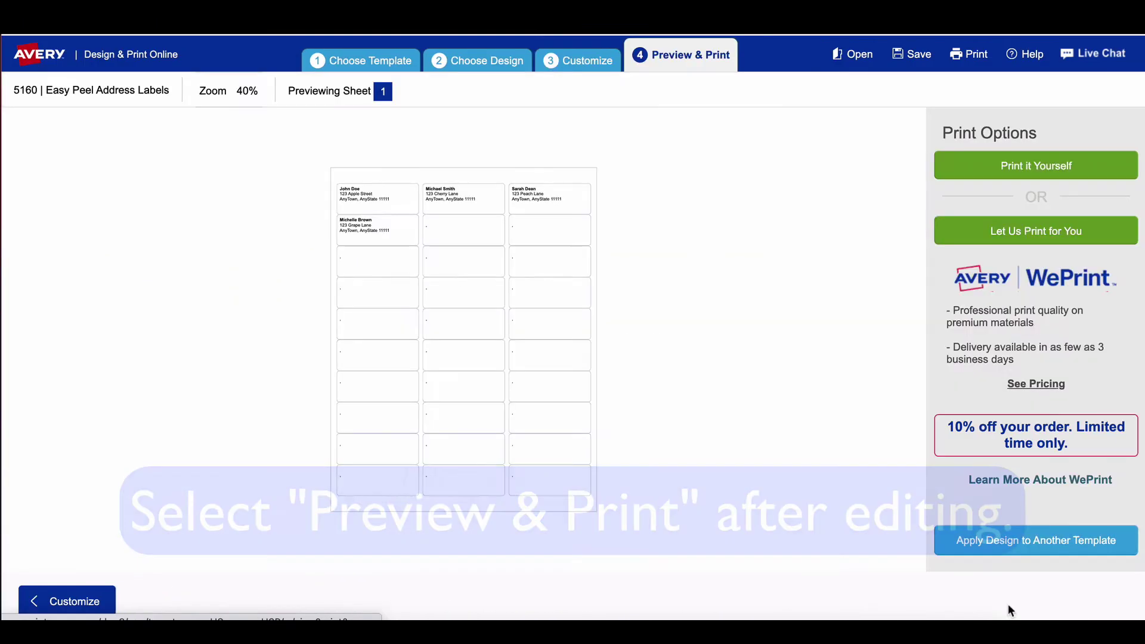
left_click(402, 184)
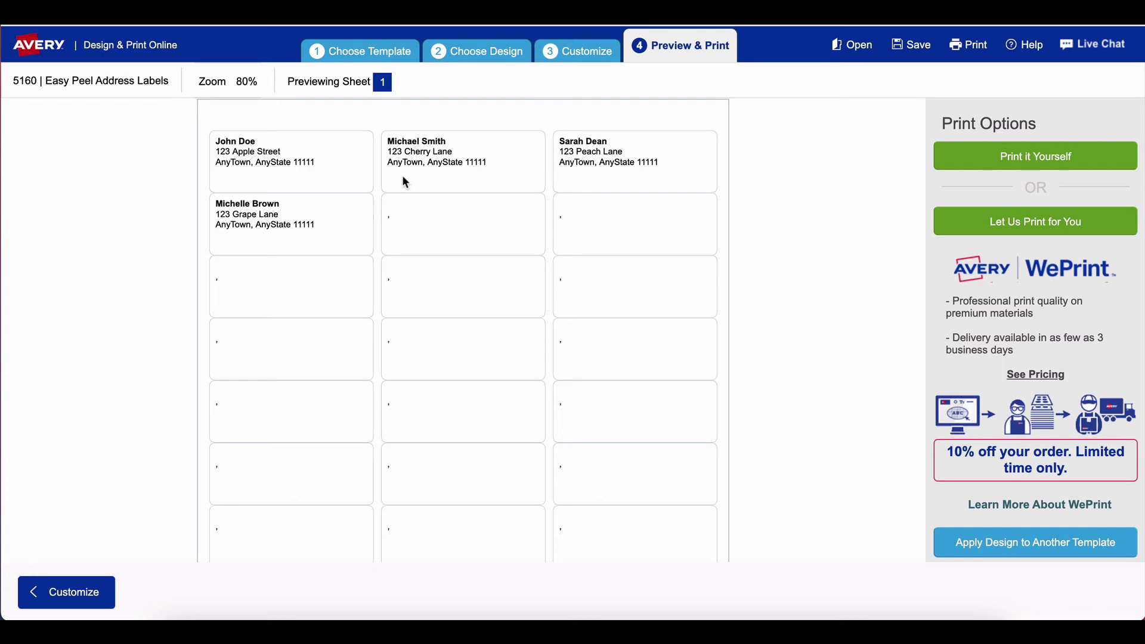
scroll(403, 177, "down", 1)
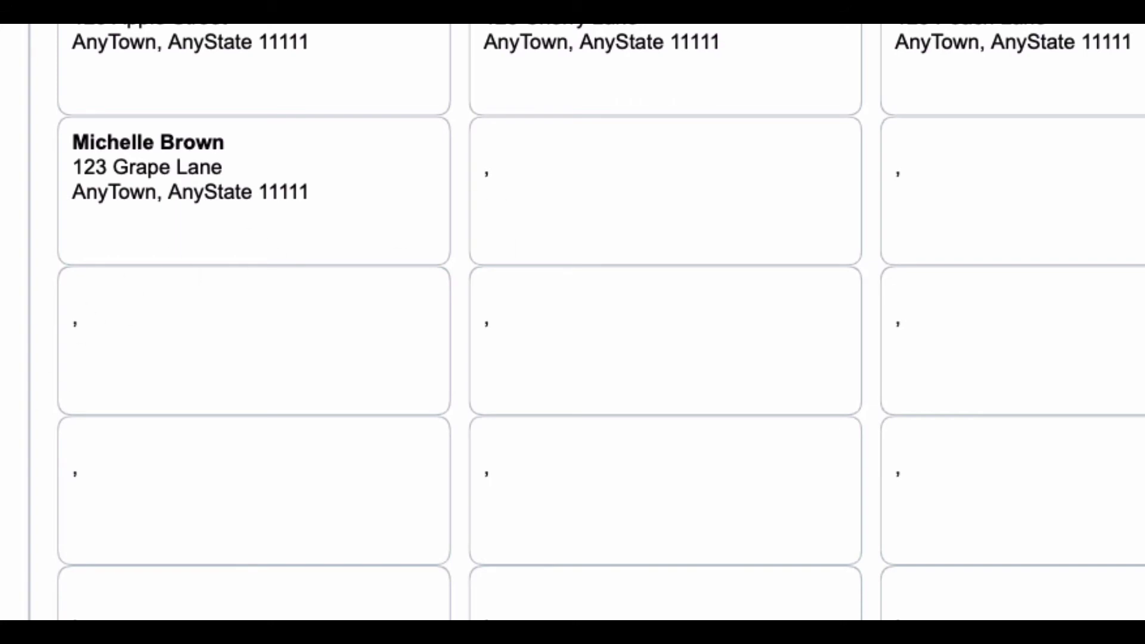
left_click(81, 592)
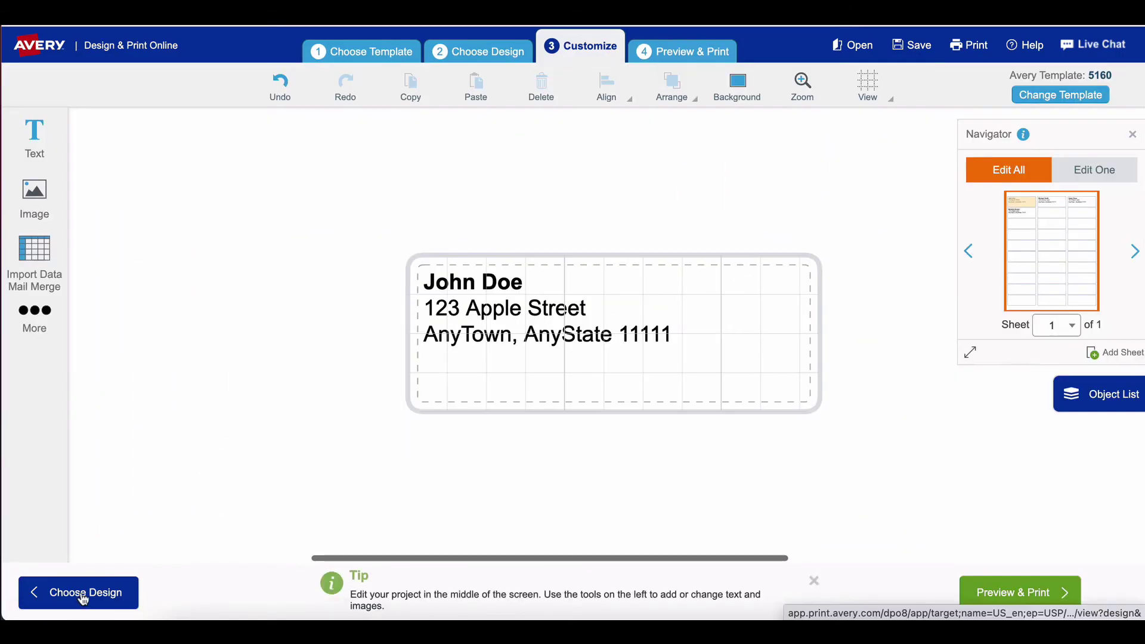
- Clear the stray comma on label 10 in Edit One, then return to Edit All
left_click(1081, 176)
left_click(1032, 233)
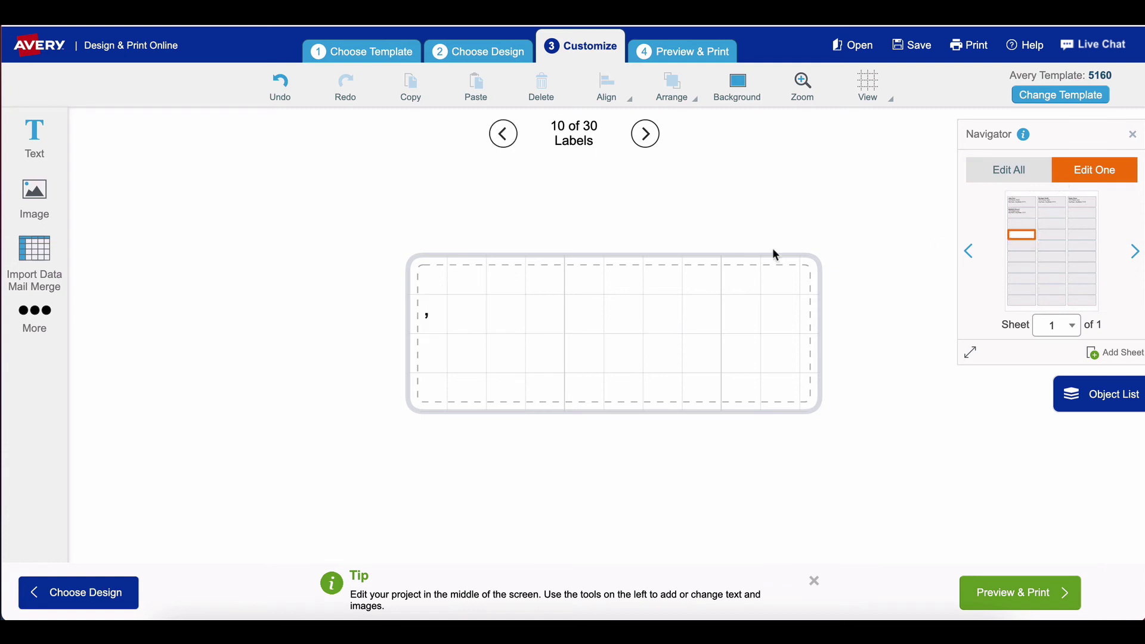
left_click(468, 317)
left_click(436, 313)
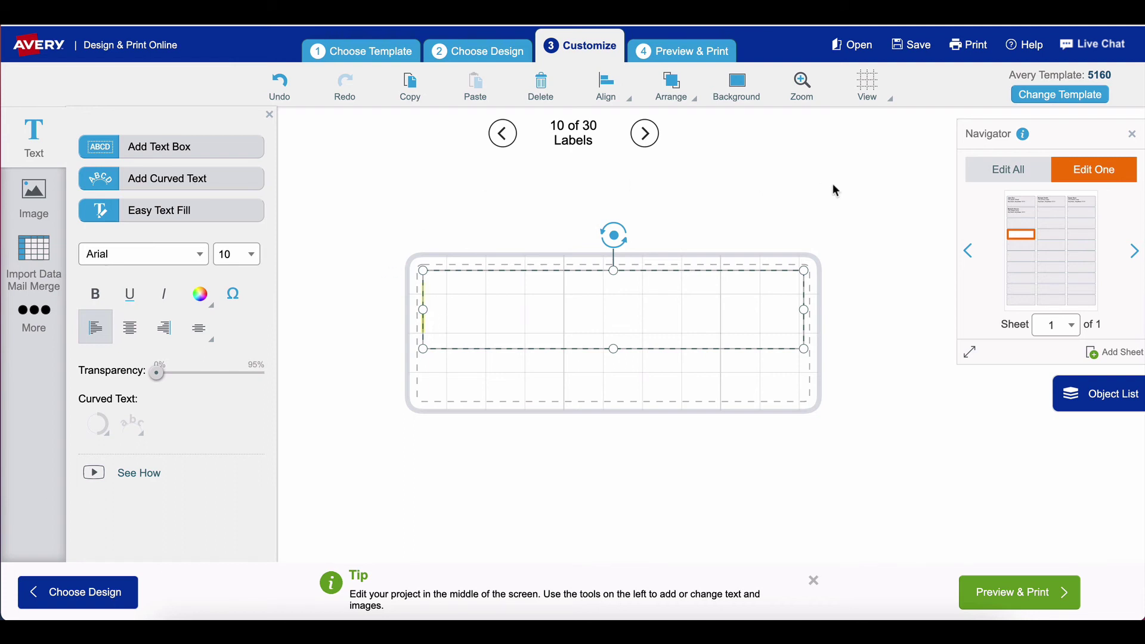
left_click(991, 175)
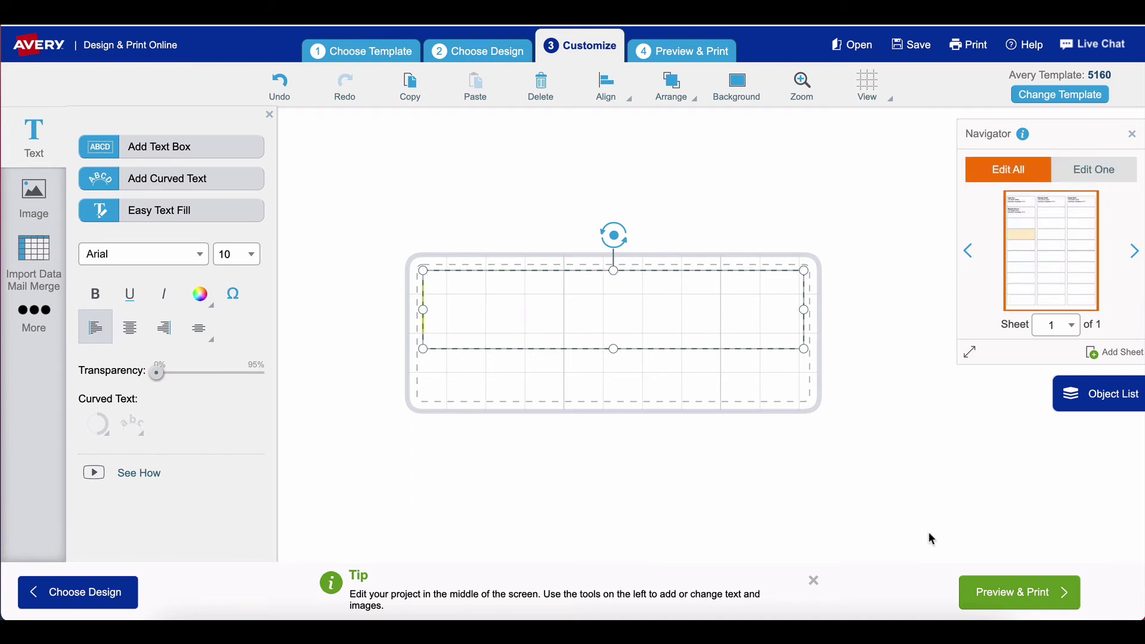
- Open Preview & Print and choose Print it Yourself with all 30 labels
left_click(1026, 592)
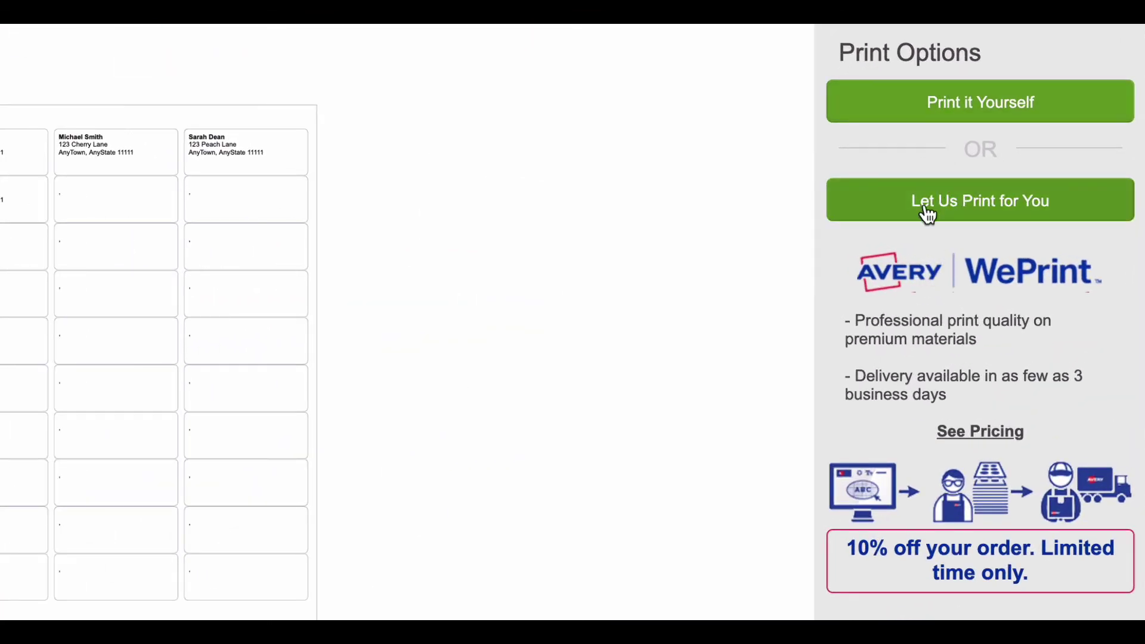
left_click(936, 112)
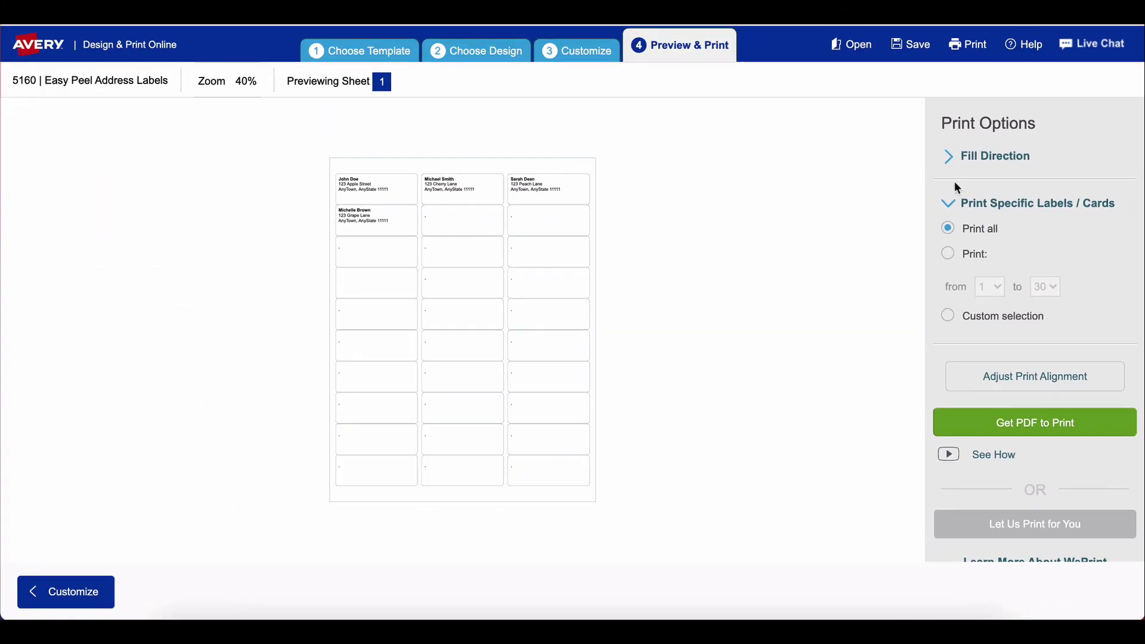
scroll(953, 180, "down", 1)
scroll(956, 373, "up", 1)
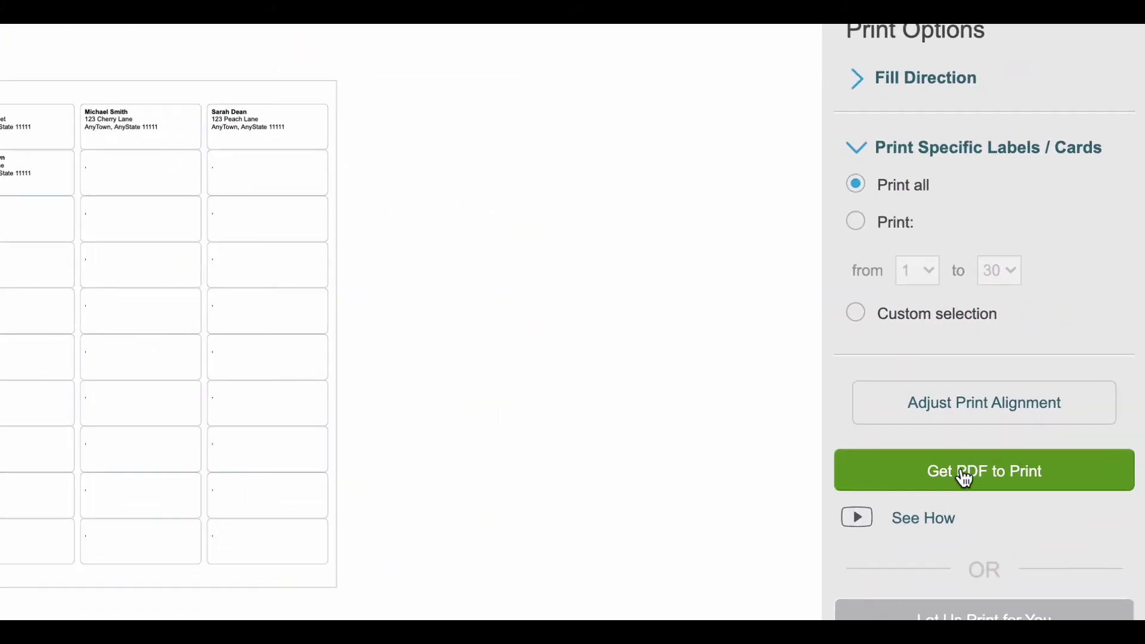
- Request the PDF, try saving the project to the Avery account, then close the Save Project dialog
left_click(964, 477)
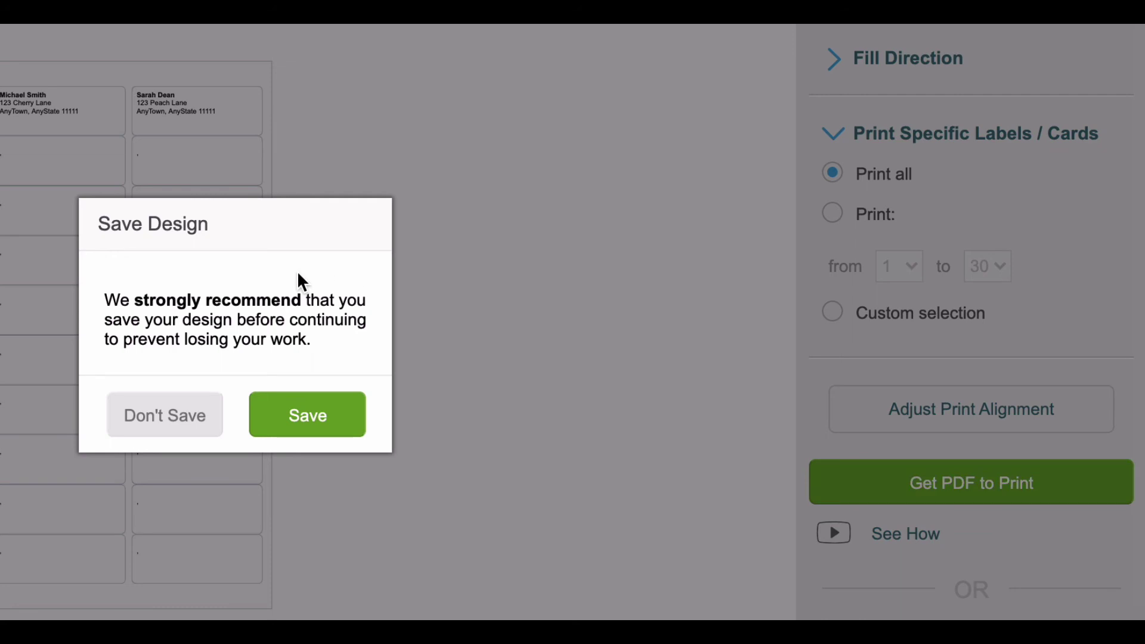
left_click(325, 416)
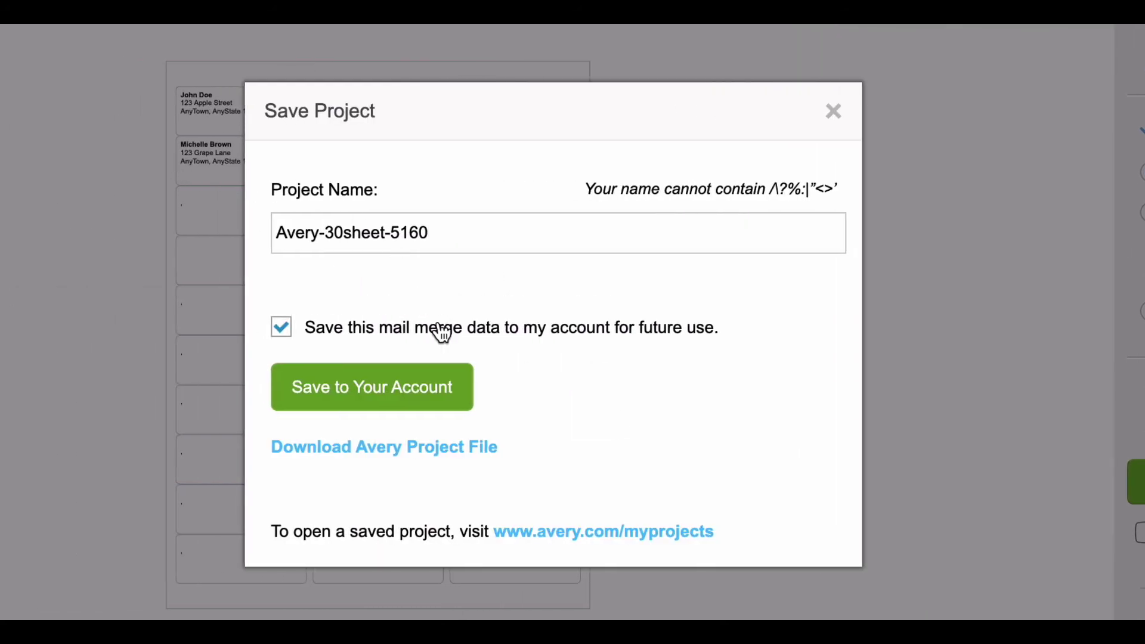
left_click(363, 410)
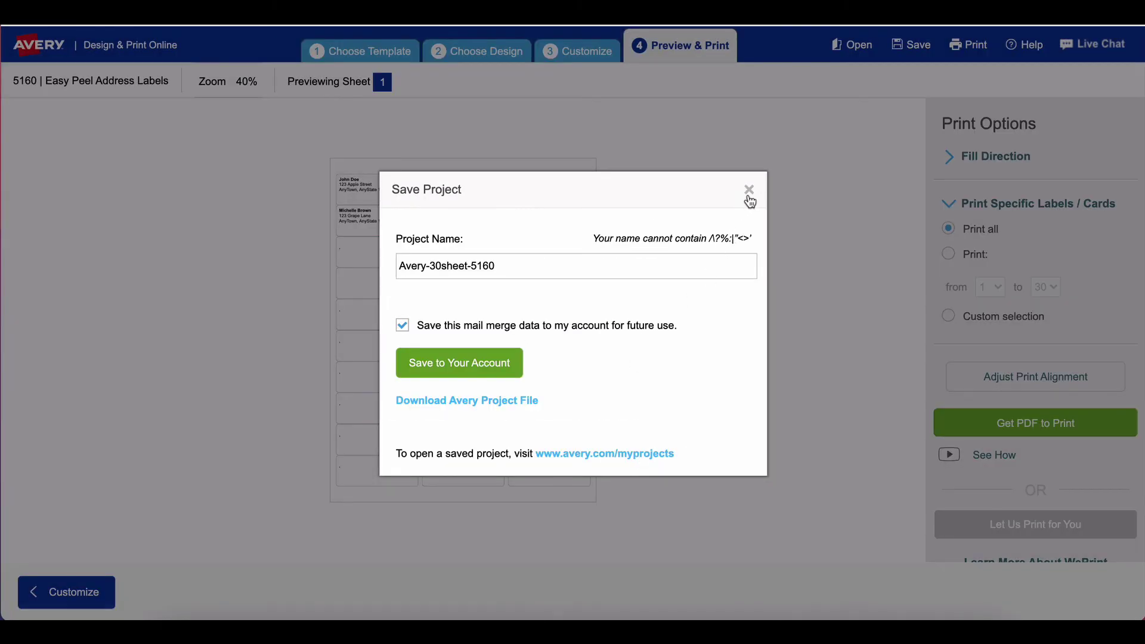
left_click(746, 190)
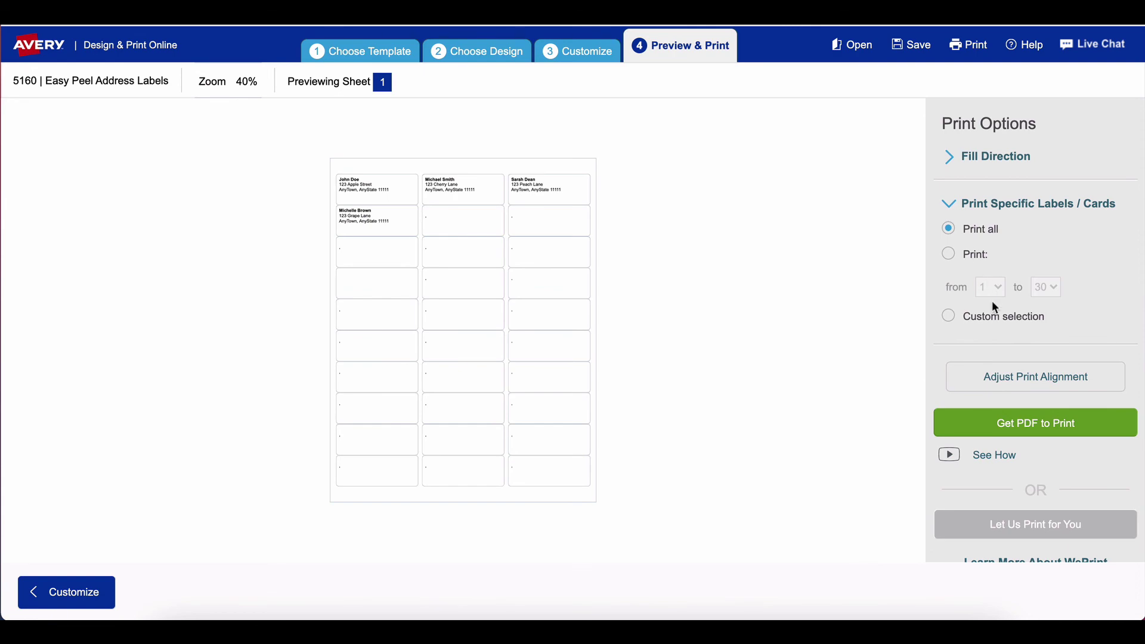
- Request the label PDF again with Don't Save to reach the Printing Tips window
left_click(1015, 427)
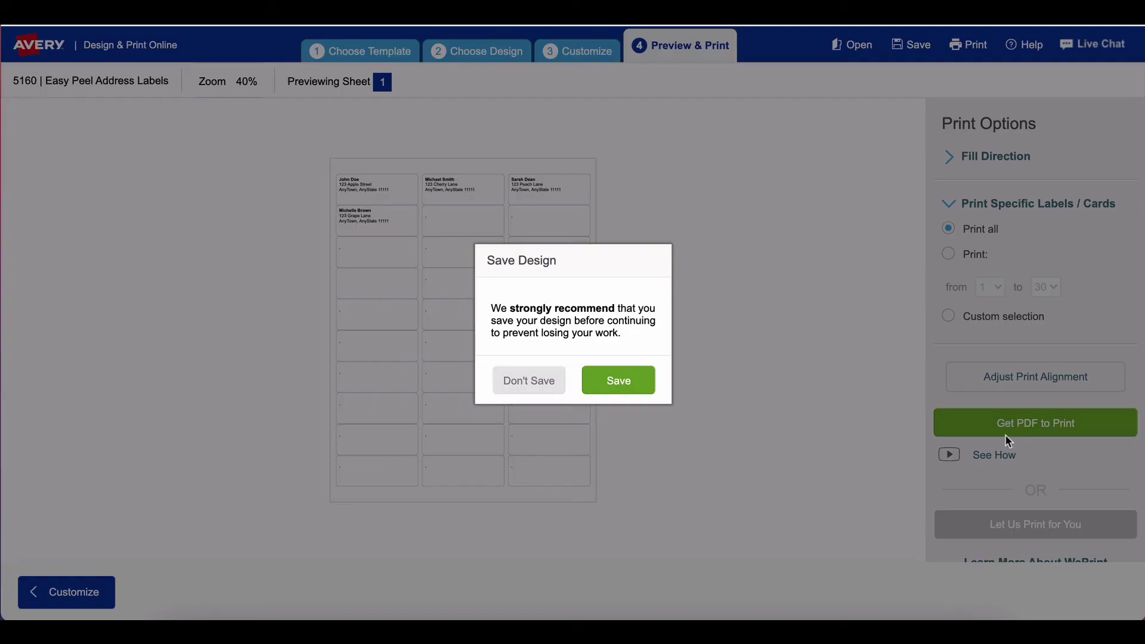
left_click(530, 382)
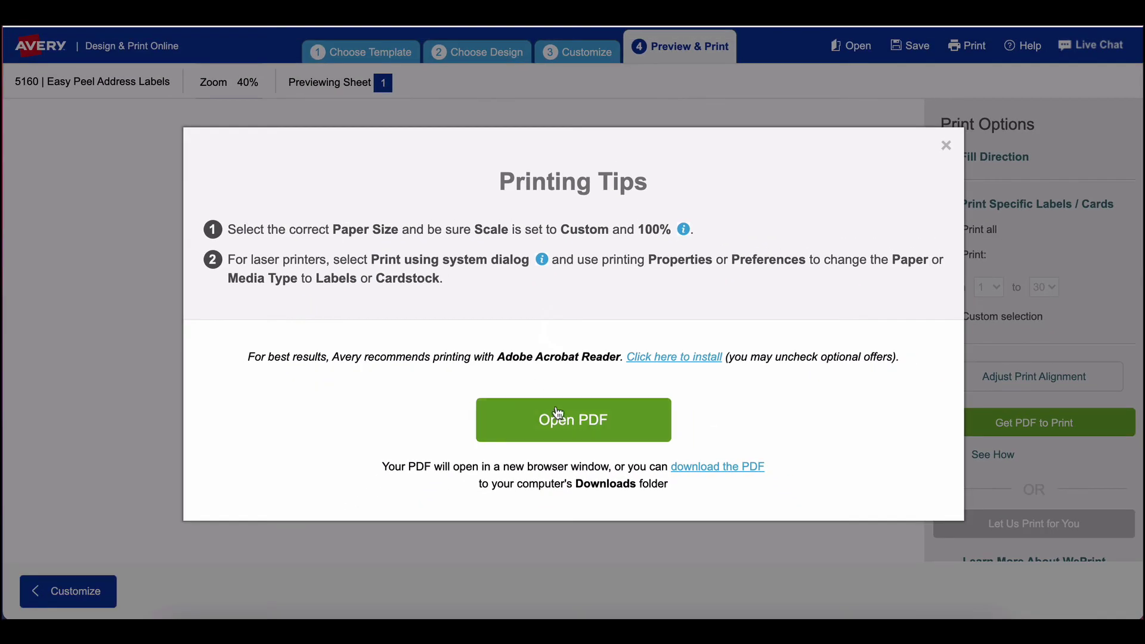